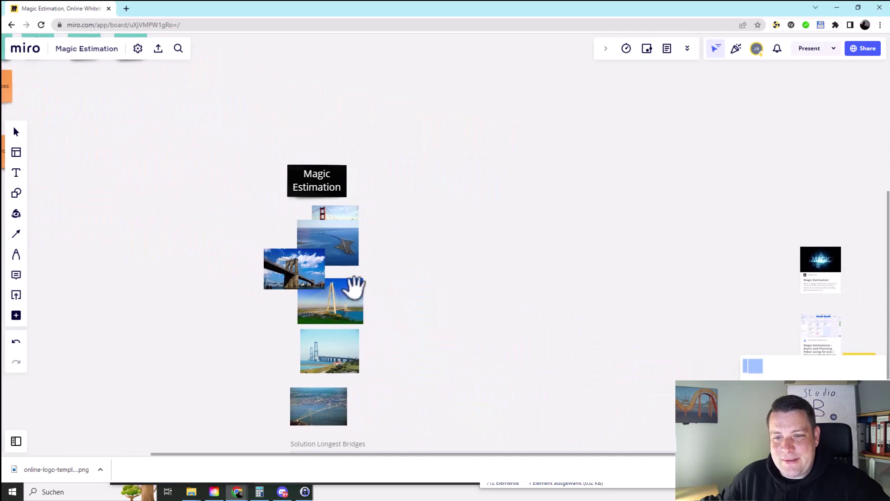
- Add the blue Android and Apple icons from IconFinder to the empty board area beside the Magic Estimation card
scroll(384, 292, "up", 2)
scroll(384, 292, "up", 1)
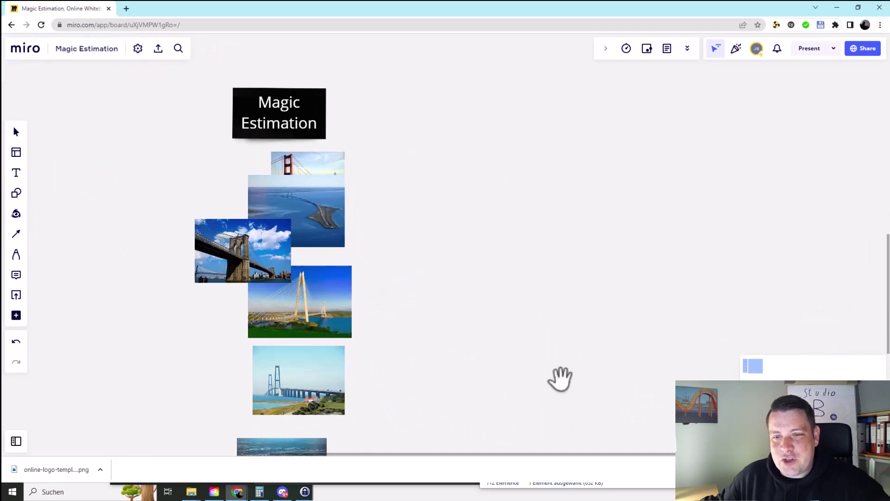
left_click_drag(561, 377, 523, 316)
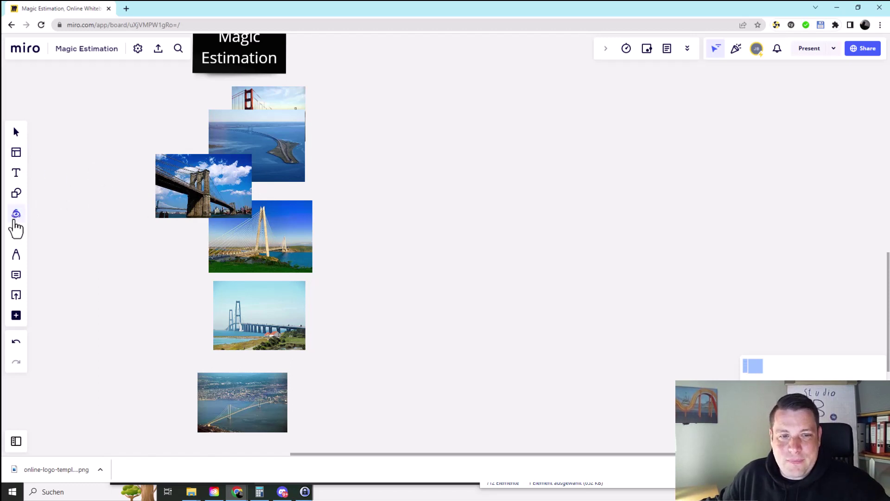
left_click(14, 218)
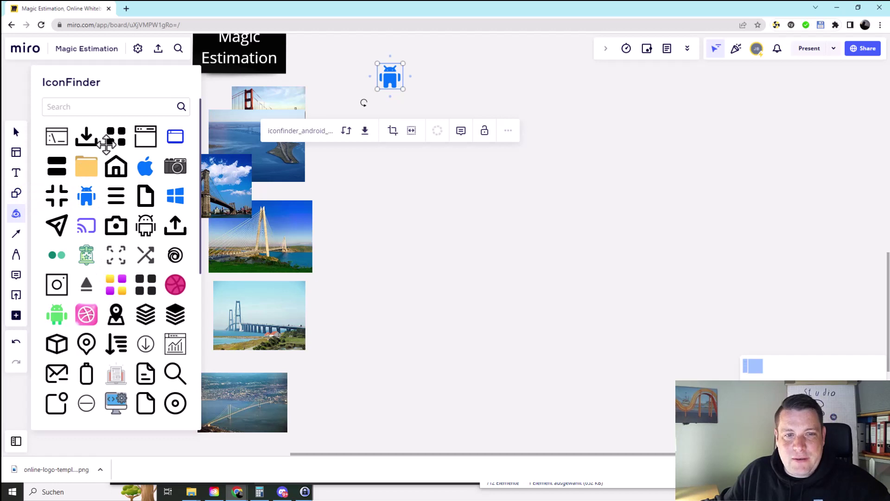
left_click(94, 104)
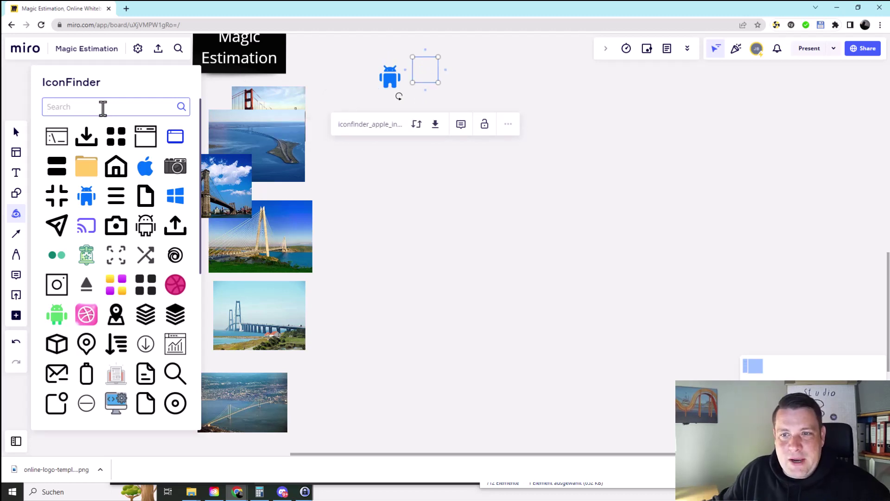
key("s")
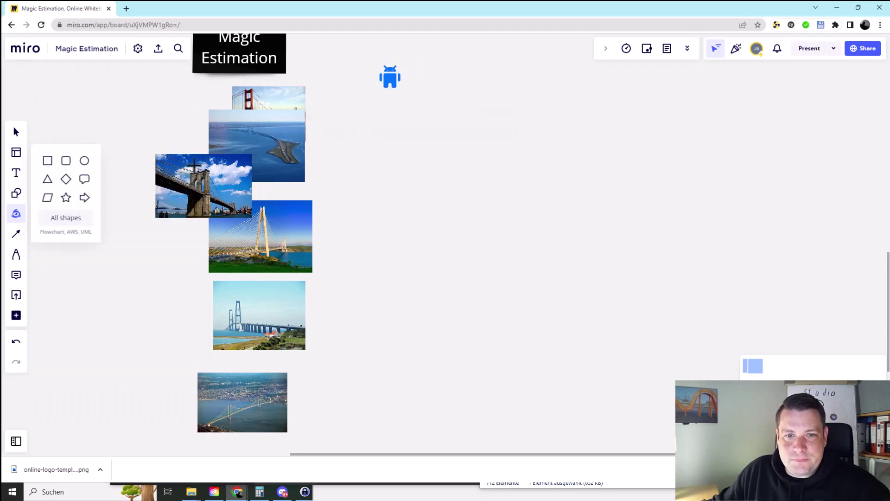
left_click(103, 107)
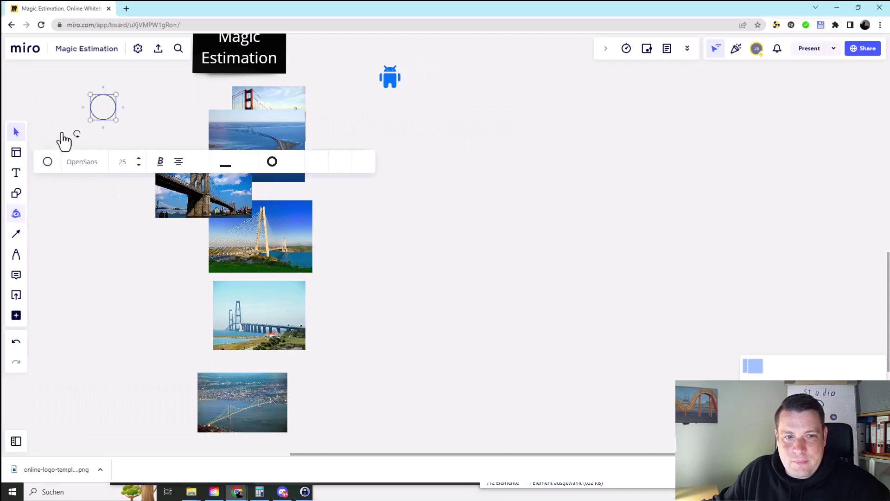
- Search IconFinder for "windows" and place the blue Windows icon beside the Apple icon, and delete the stray circle
left_click(71, 113)
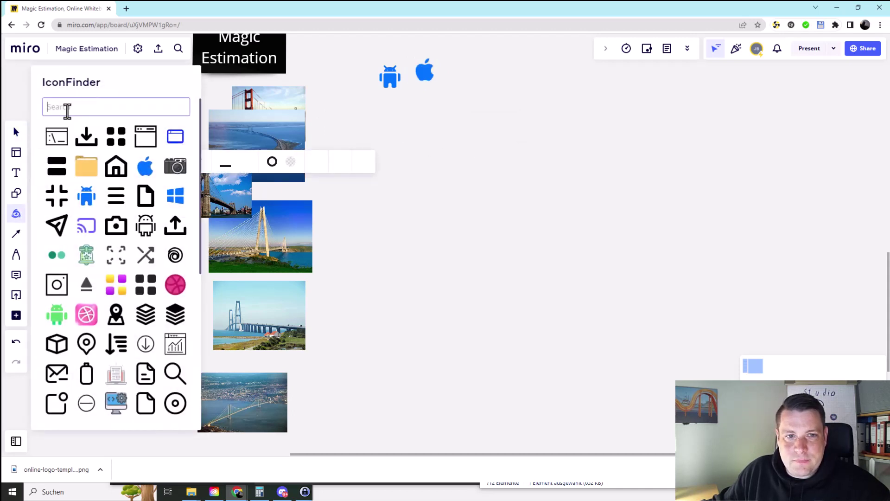
type("winh")
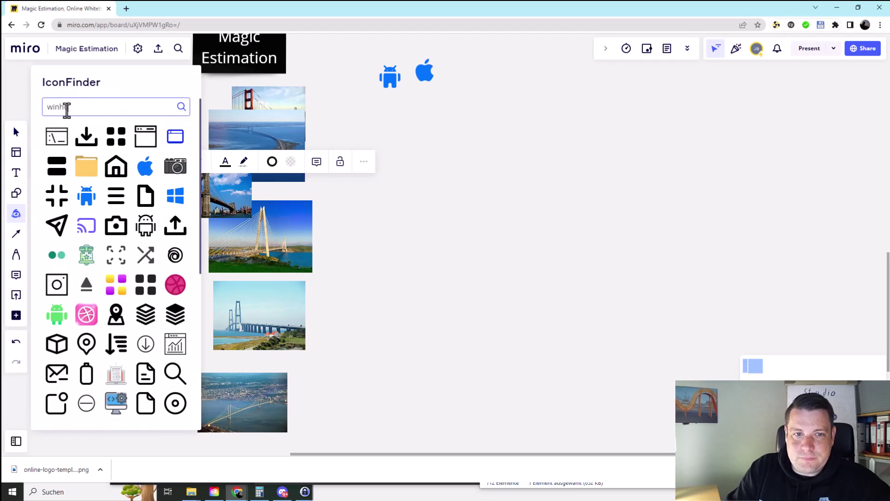
type("ows")
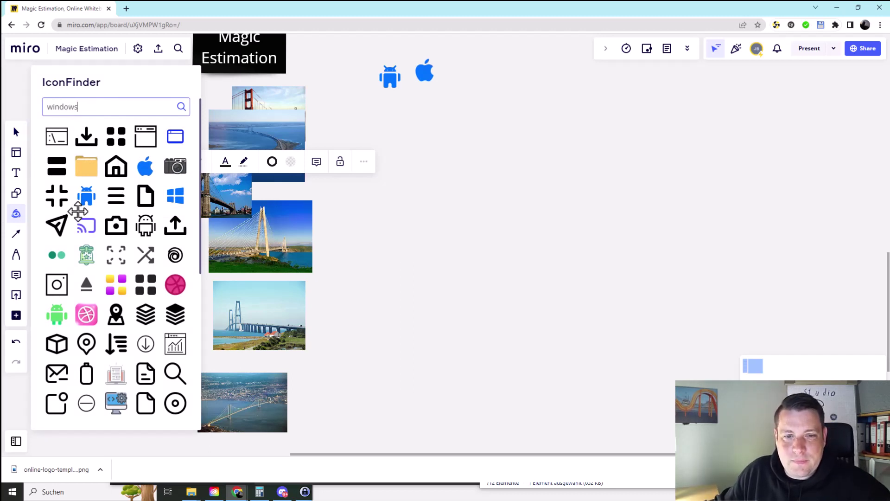
left_click_drag(175, 195, 451, 79)
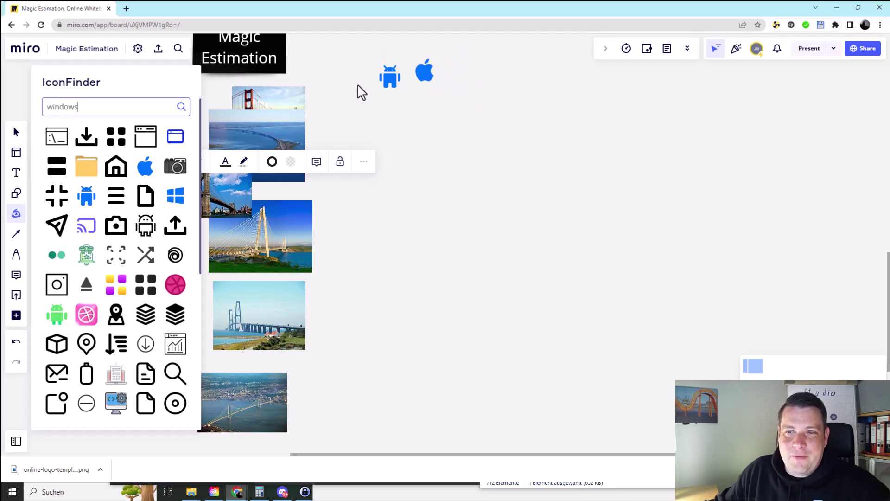
left_click(175, 196)
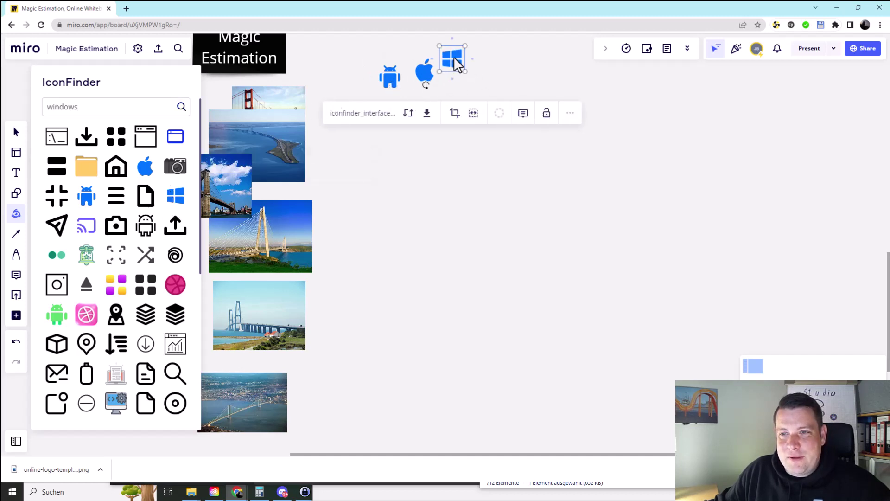
left_click_drag(453, 61, 443, 76)
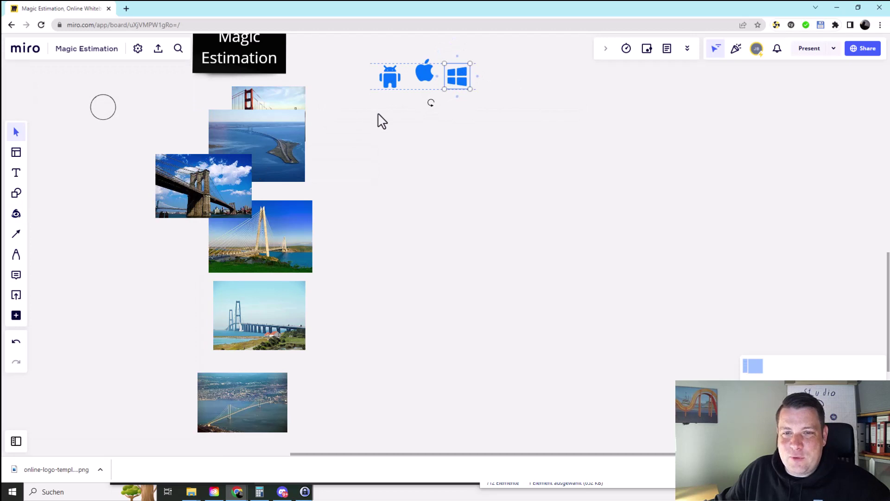
left_click(112, 105)
key("Delete")
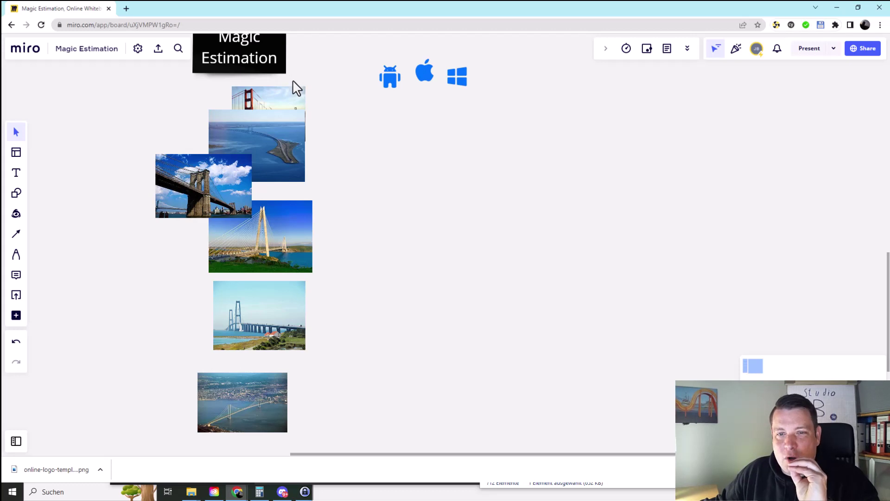
- Shift the island bridge photo down off the Golden Gate photo and rearrange the three icons beside the Magic Estimation card
scroll(311, 130, "up", 2)
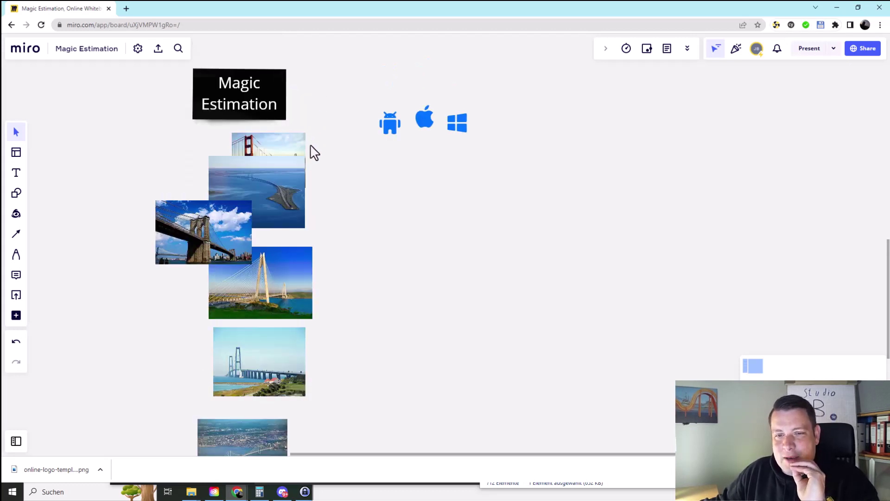
scroll(315, 152, "down", 4)
scroll(312, 147, "up", 2)
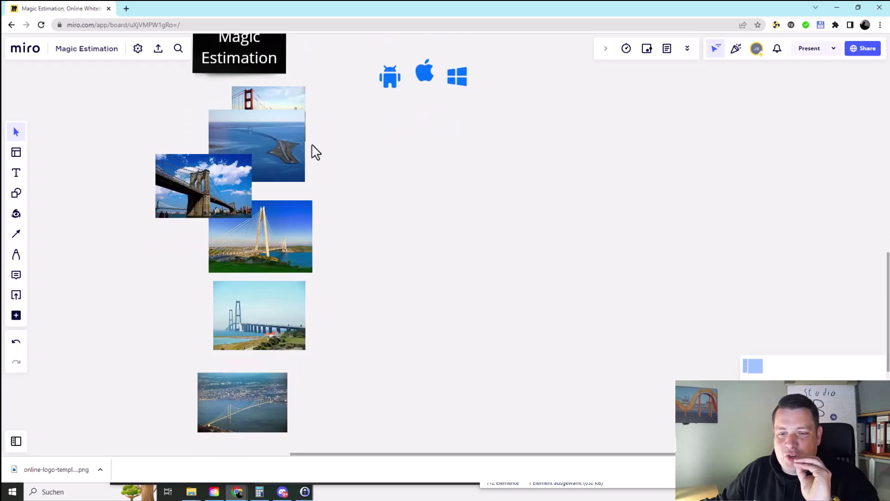
scroll(312, 147, "down", 6)
scroll(273, 240, "up", 4)
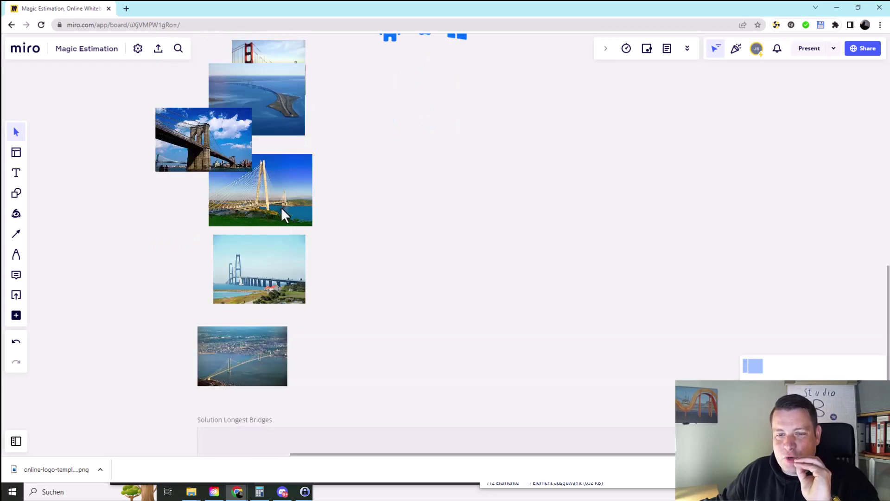
scroll(309, 190, "up", 6)
scroll(309, 189, "down", 4)
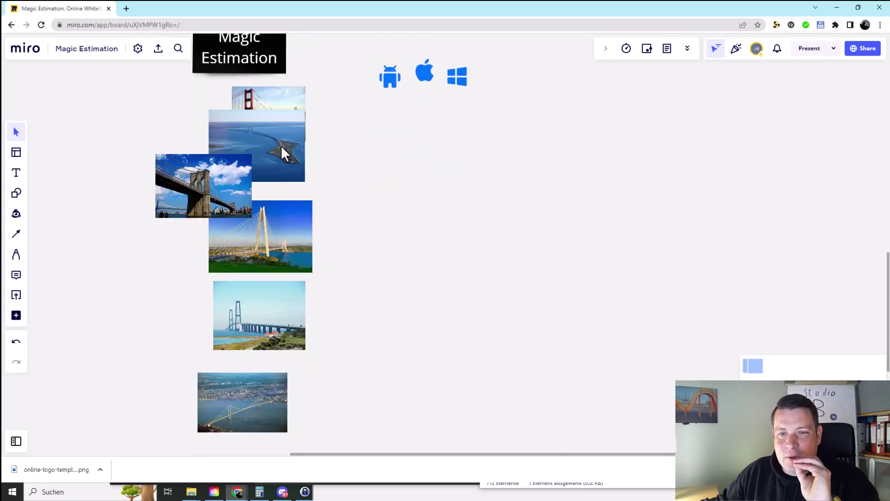
left_click_drag(281, 146, 274, 165)
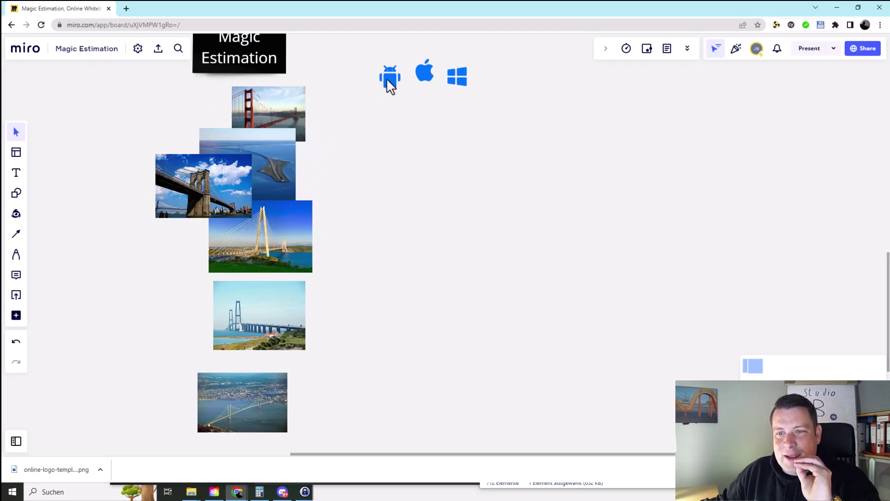
left_click_drag(386, 78, 448, 55)
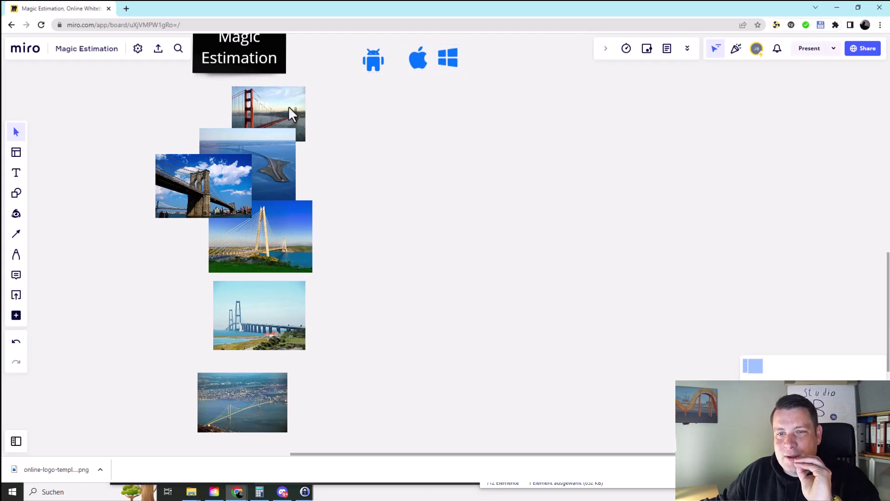
- Move the Golden Gate Bridge photo out of the unsorted pile to the open row above the Solution Longest Bridges frame
left_click_drag(284, 103, 414, 403)
scroll(444, 375, "down", 4)
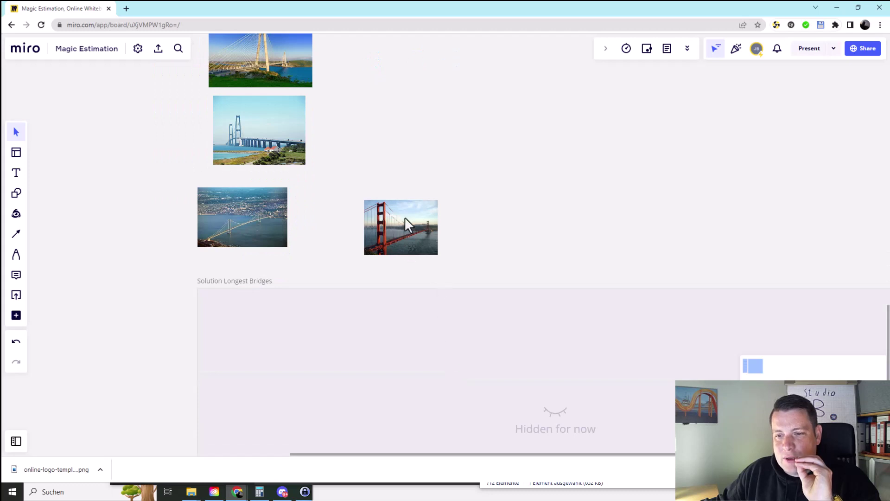
left_click_drag(405, 216, 449, 216)
scroll(402, 168, "up", 4)
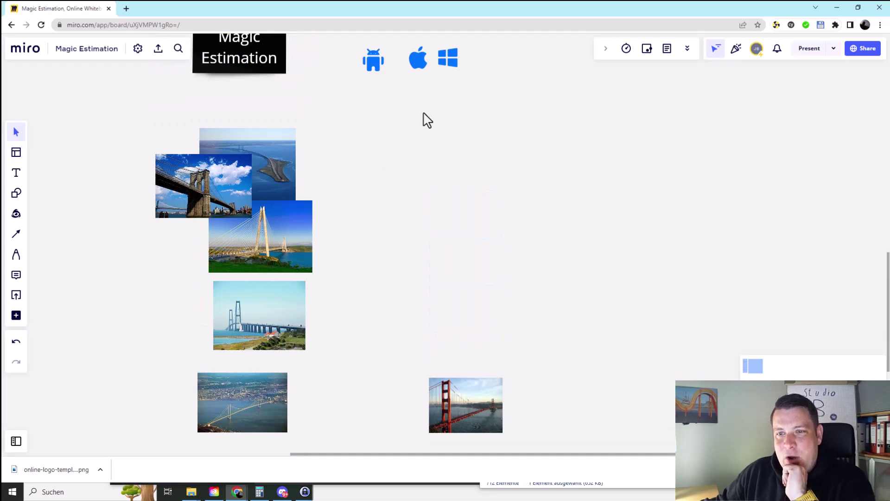
- Shift the Android and Apple icons toward the Magic Estimation card and place the island bridge photo far right of the Golden Gate photo
left_click_drag(374, 59, 325, 56)
left_click_drag(421, 59, 375, 56)
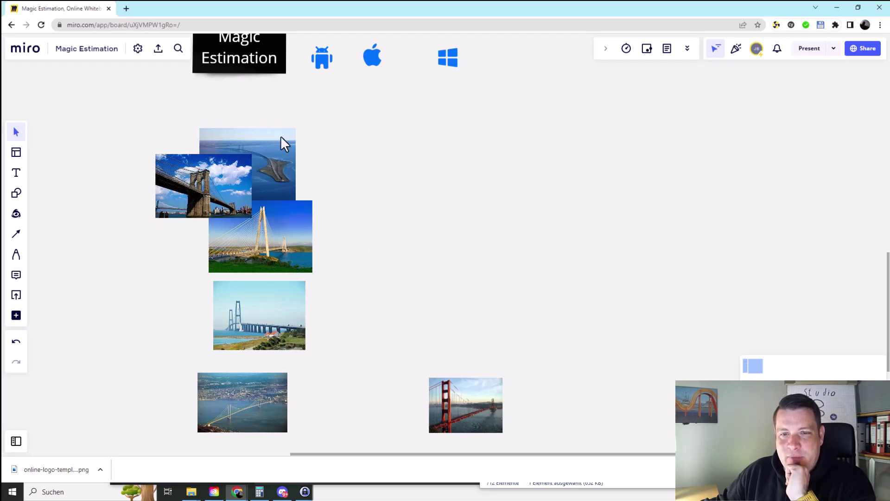
left_click_drag(280, 137, 721, 383)
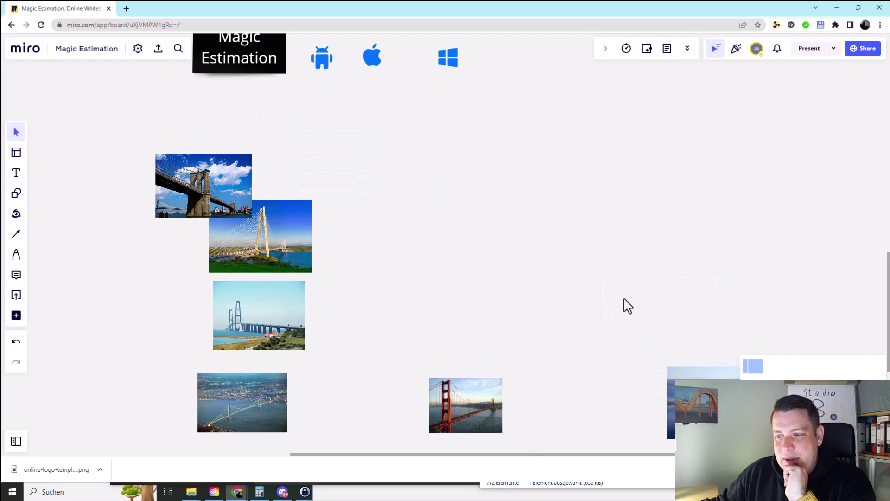
scroll(649, 309, "down", 2)
left_click_drag(683, 312, 757, 304)
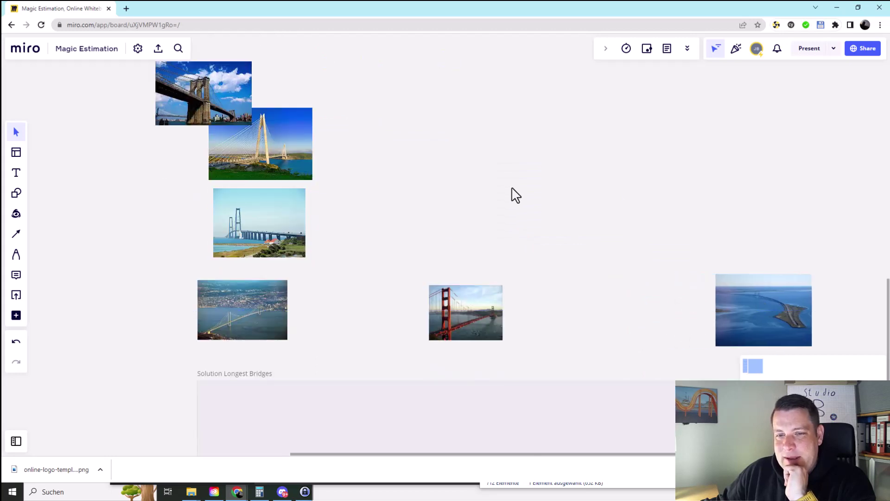
- Move the Windows icon closer to the Apple icon and place the Brooklyn Bridge photo directly left of the Golden Gate photo
scroll(370, 166, "up", 2)
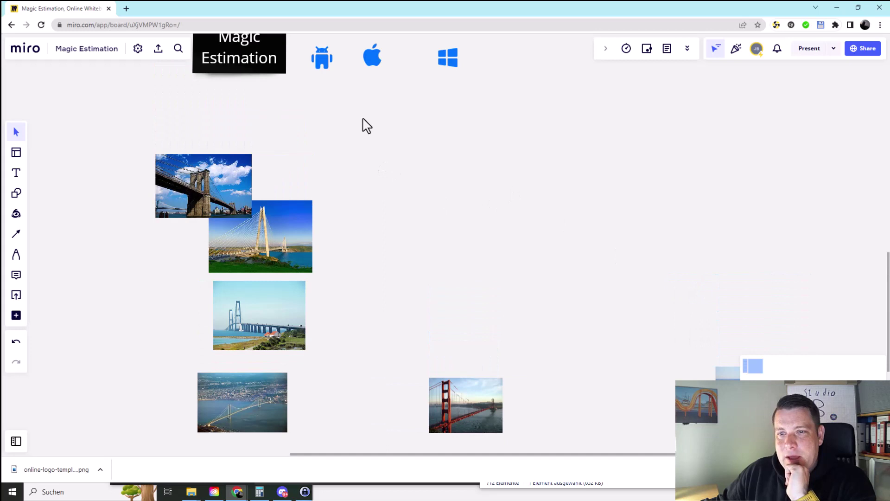
left_click_drag(449, 55, 417, 53)
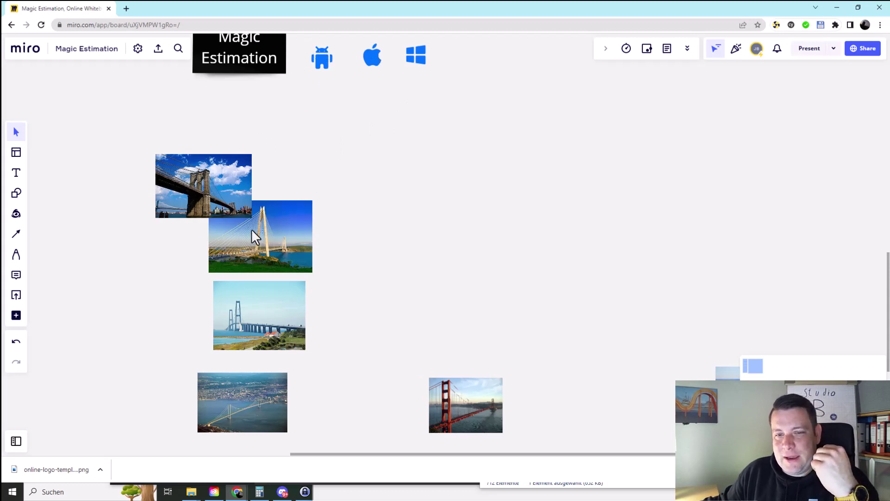
left_click_drag(252, 230, 319, 402)
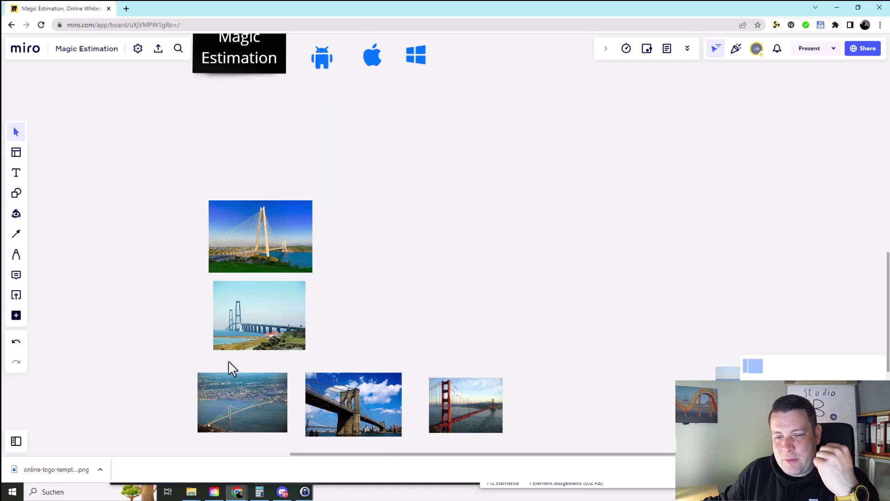
- Move the aerial city bridge photo to the top of the unsorted column and shift the Apple icon closer to the Android icon
left_click_drag(245, 390, 233, 160)
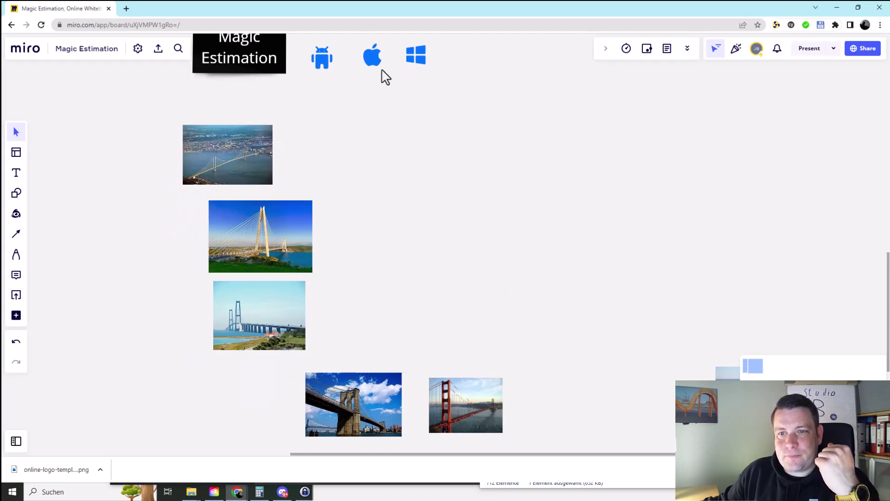
left_click_drag(355, 59, 353, 56)
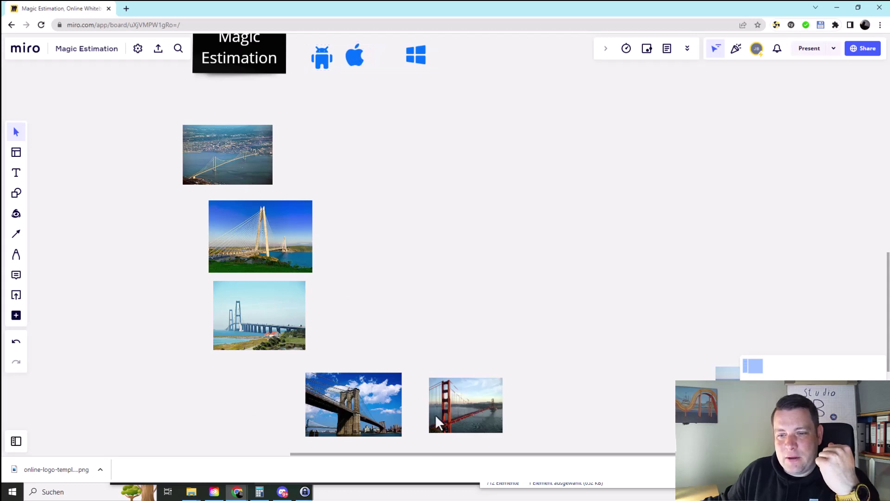
- Place the white cable-stayed bridge photo right of the Golden Gate photo and move the twin-tower bridge photo up under the aerial city bridge
left_click_drag(284, 252, 563, 392)
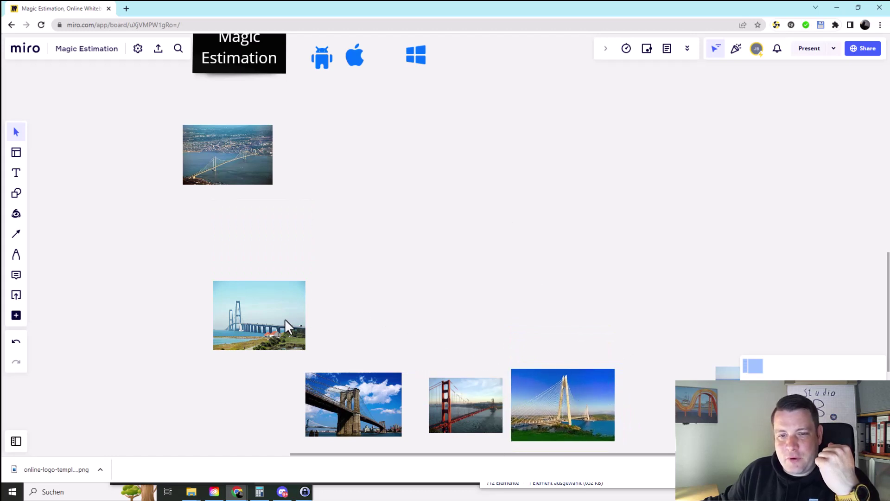
left_click_drag(286, 325, 258, 242)
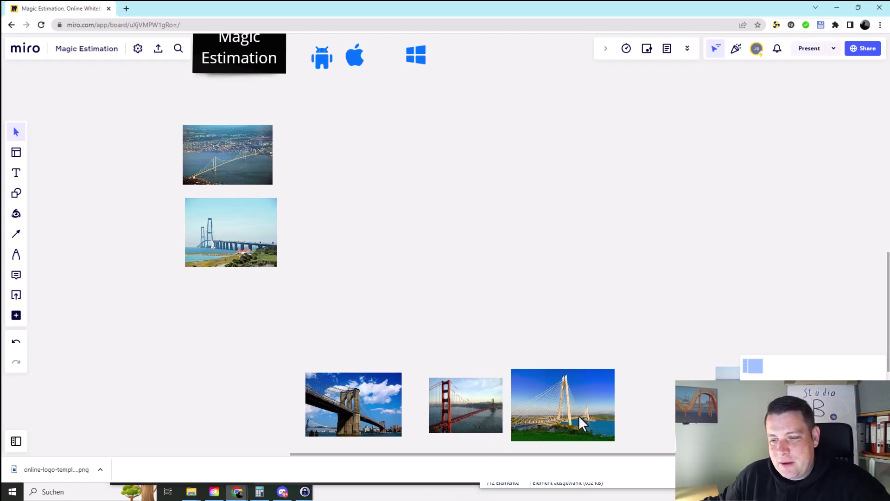
- Swap the cable-stayed bridge and Golden Gate photos and line them up in the row beside the Brooklyn Bridge photo
left_click_drag(579, 416, 491, 408)
left_click_drag(580, 399, 574, 407)
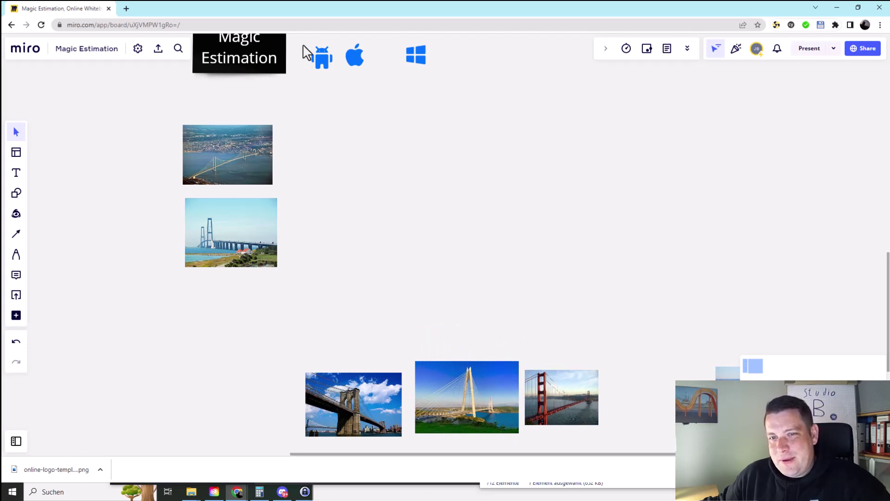
left_click_drag(443, 366, 443, 355)
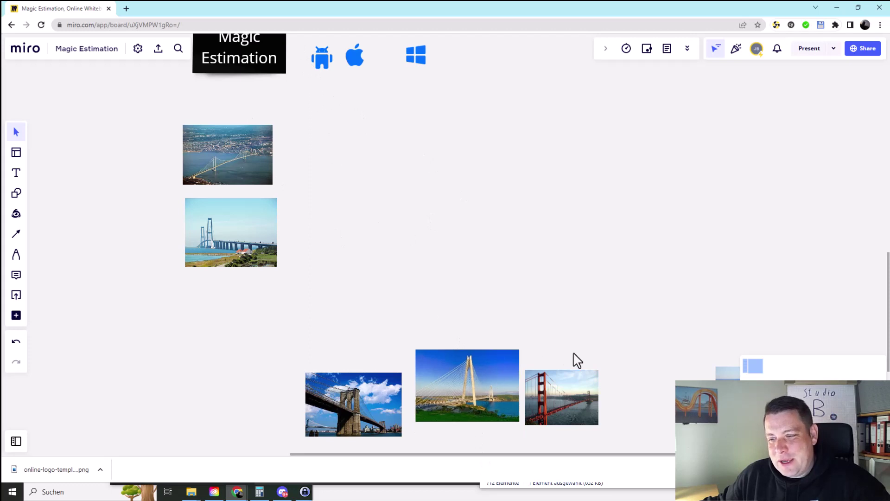
left_click_drag(570, 391, 554, 402)
left_click_drag(552, 352, 457, 410)
- Place the twin-tower bridge photo right of the Golden Gate photo and move the island bridge photo farther right in the row
left_click_drag(215, 229, 653, 396)
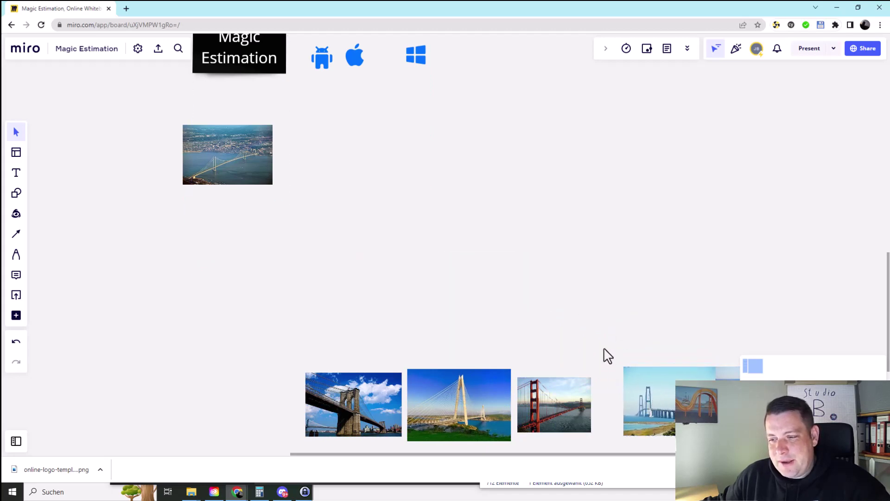
scroll(649, 343, "down", 5)
left_click_drag(783, 241, 868, 234)
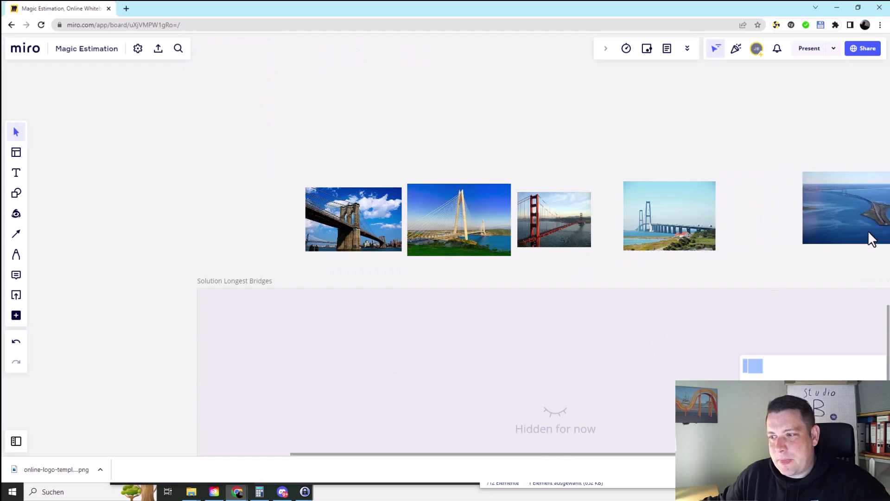
- Space out the row by shifting the Brooklyn, cable-stayed and Golden Gate bridge photos left and the twin-tower bridge photo right
scroll(665, 214, "down", 3)
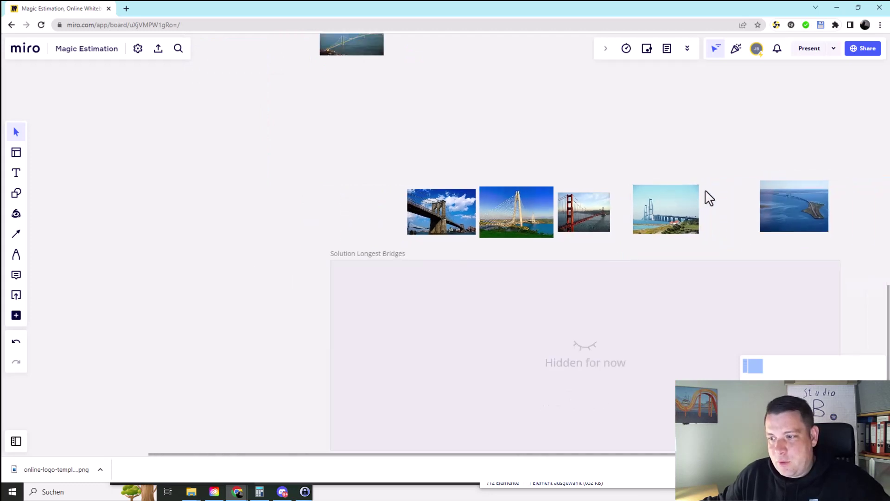
left_click_drag(453, 203, 361, 207)
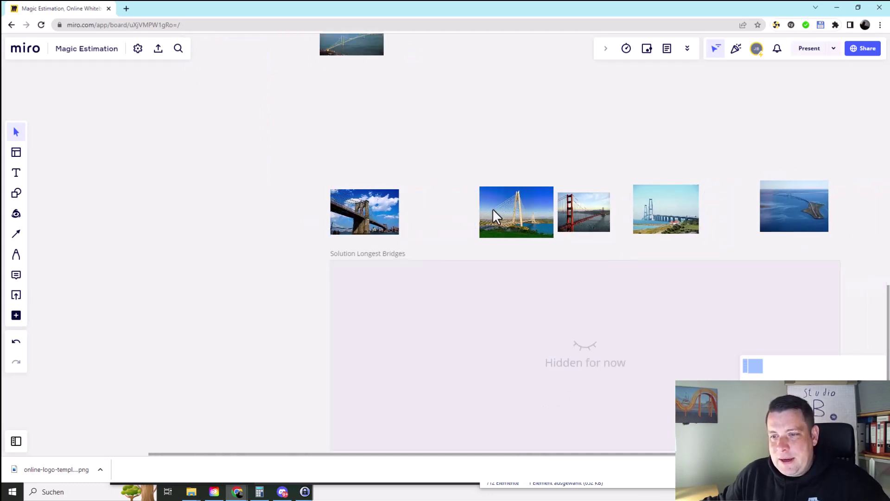
left_click_drag(492, 208, 425, 204)
left_click_drag(567, 206, 498, 204)
left_click_drag(640, 208, 659, 205)
scroll(413, 117, "up", 3)
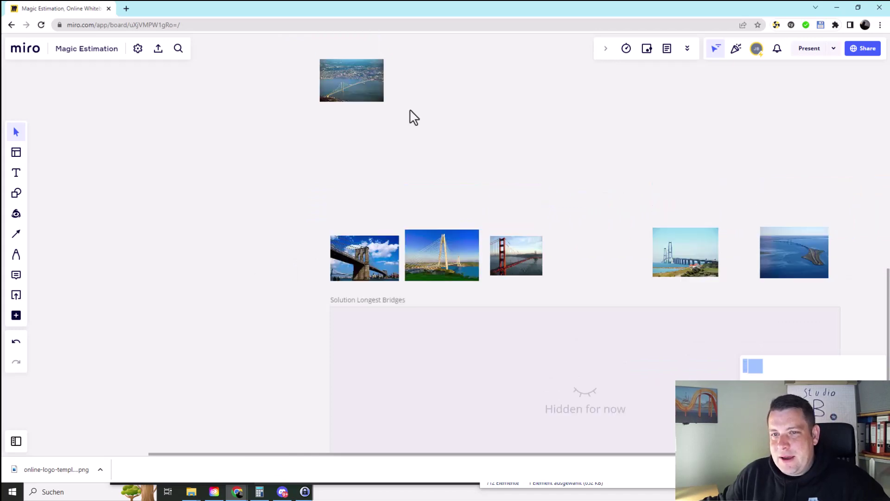
- Swap the twin-tower and island bridge photos so the twin-tower bridge is last in the row
scroll(741, 282, "down", 2)
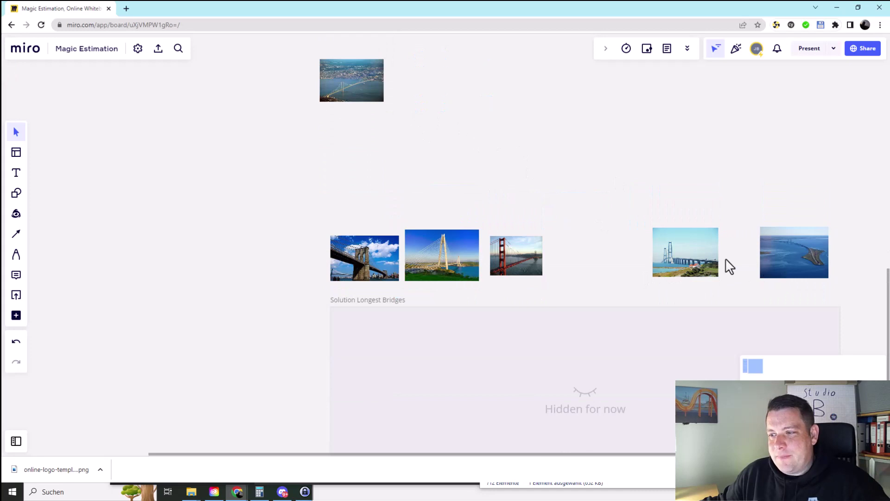
left_click_drag(698, 254, 686, 202)
left_click_drag(744, 255, 830, 252)
left_click_drag(703, 197, 727, 245)
scroll(555, 232, "up", 3)
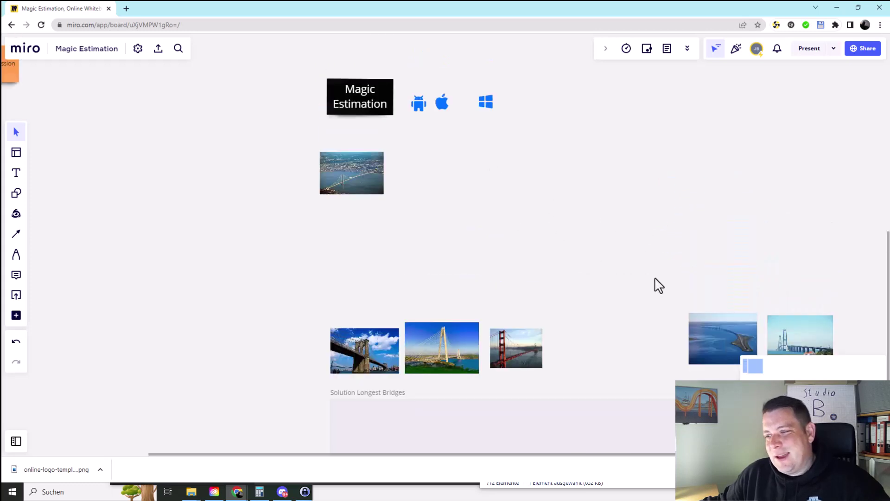
scroll(718, 317, "down", 2)
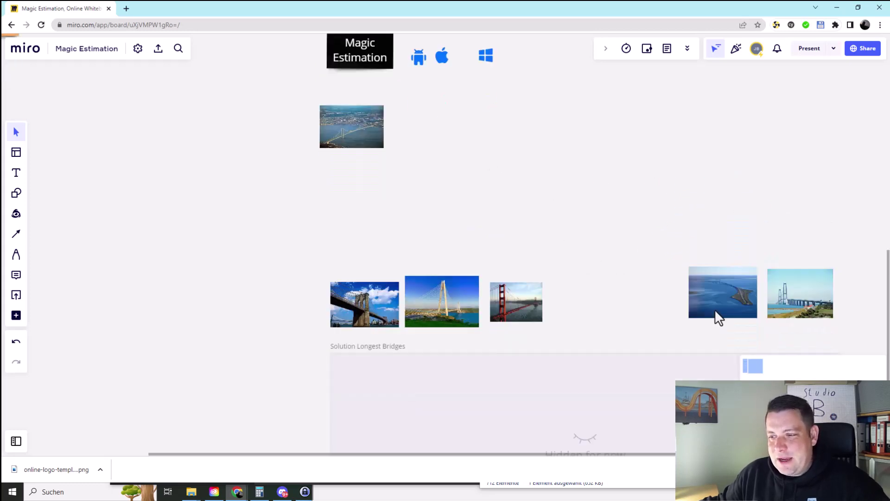
scroll(716, 311, "down", 2)
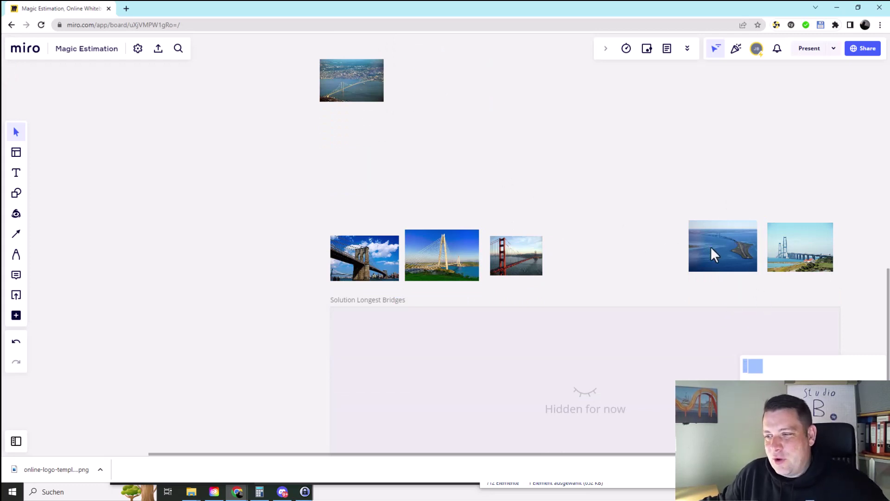
- Place the aerial city bridge photo right of the Golden Gate photo and nudge the island and twin-tower bridge photos slightly left
scroll(719, 258, "up", 2)
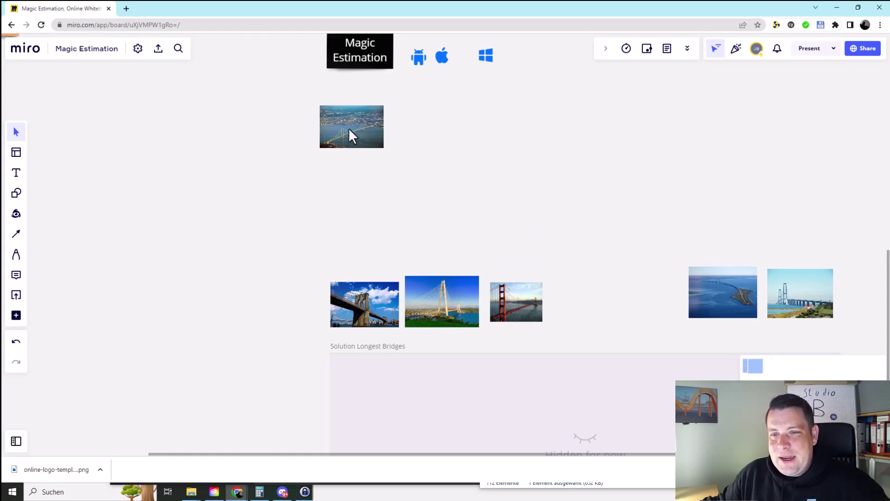
left_click_drag(377, 133, 593, 288)
left_click_drag(715, 291, 703, 292)
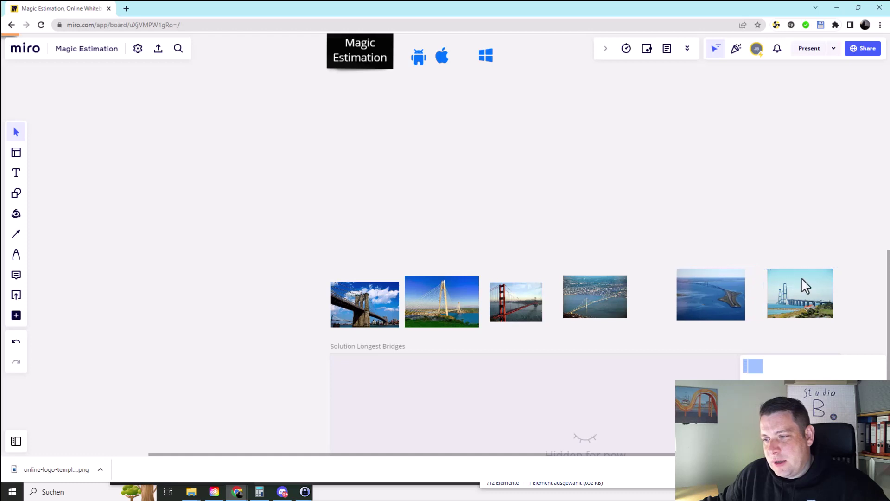
left_click_drag(801, 285, 800, 287)
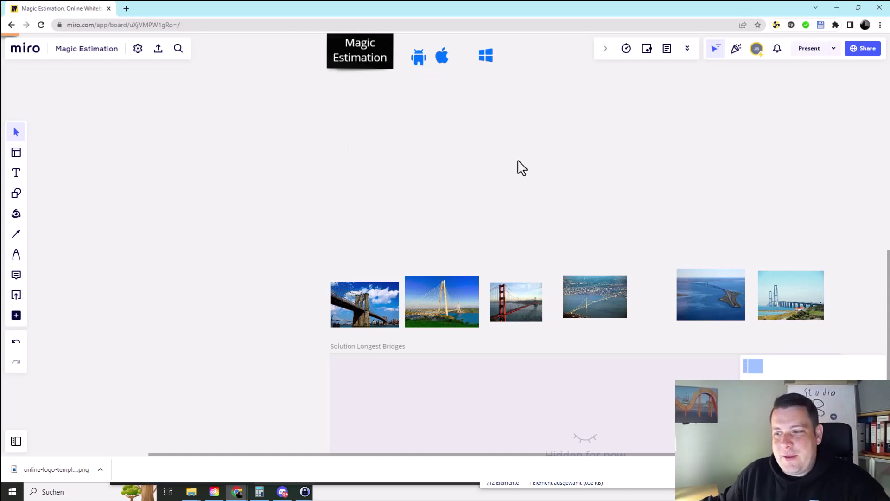
- Move the island bridge photo to the right end of the row and put the twin-tower bridge photo before it
left_click_drag(794, 310, 731, 259)
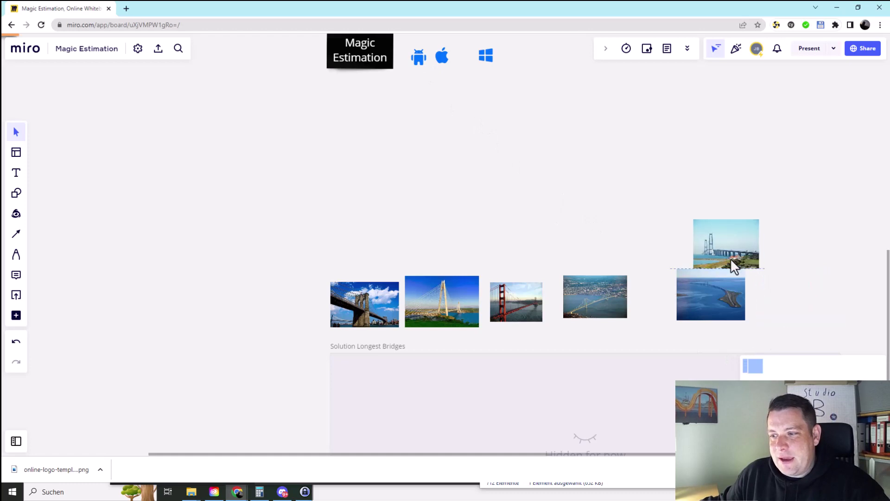
left_click_drag(715, 302, 811, 296)
left_click_drag(742, 249, 732, 292)
left_click_drag(811, 290, 804, 292)
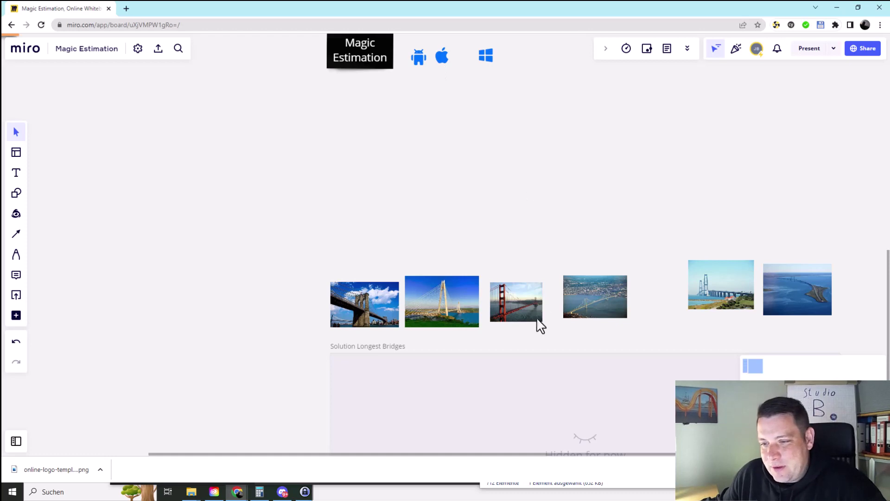
- Adjust the Golden Gate and aerial city bridge photos and align the twin-tower and island bridge photos with the row
left_click_drag(533, 316, 588, 313)
left_click_drag(745, 287, 713, 305)
left_click_drag(811, 292, 798, 309)
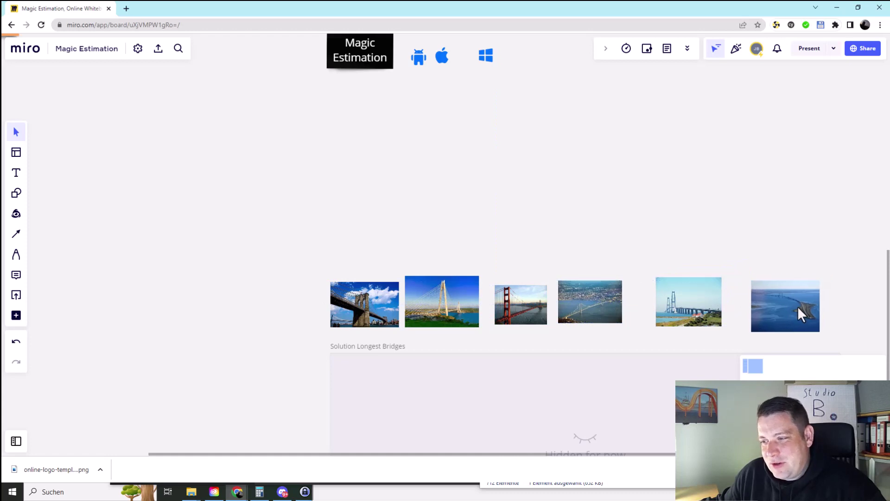
- Stack the cable-stayed bridge photo above the Golden Gate photo as equal estimates and nudge the S shirt-size note slightly down
scroll(739, 250, "down", 2)
scroll(740, 246, "down", 2)
scroll(741, 242, "up", 2)
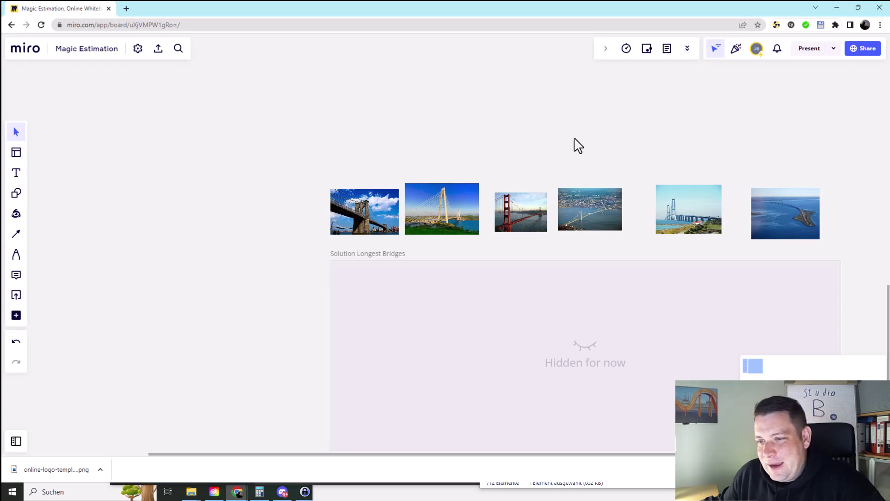
scroll(578, 145, "up", 2)
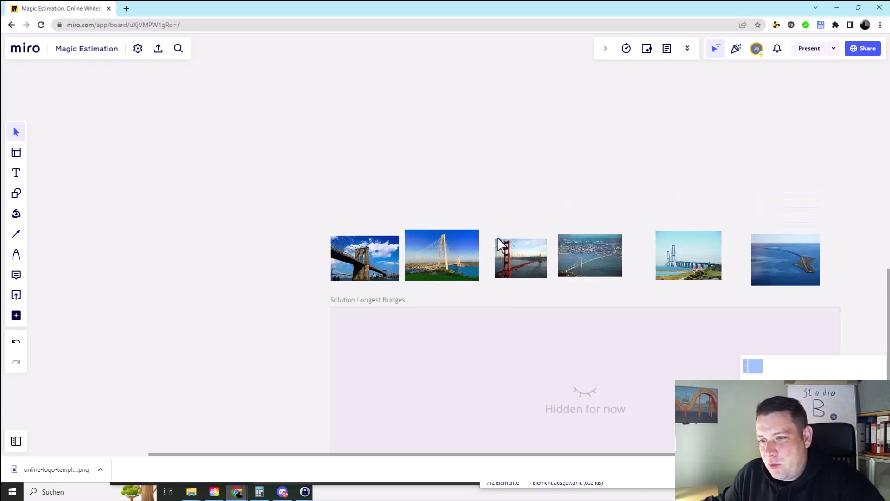
scroll(517, 208, "up", 6)
scroll(413, 255, "down", 3)
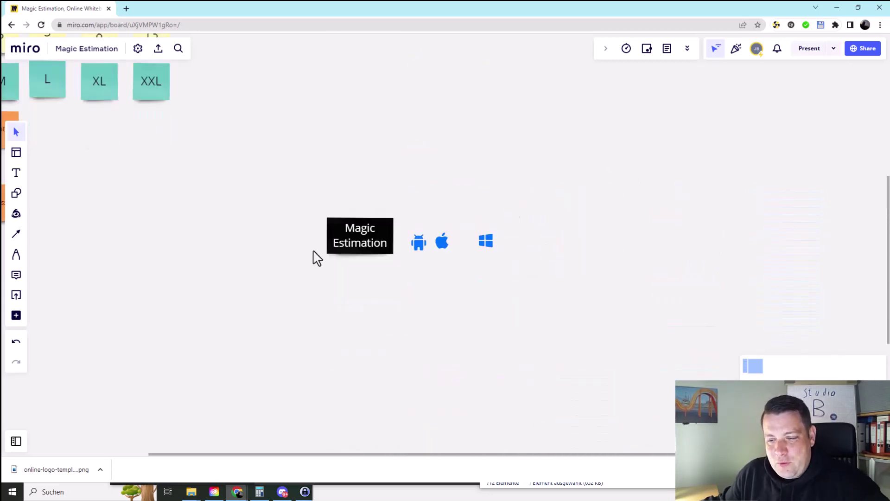
scroll(381, 306, "down", 3)
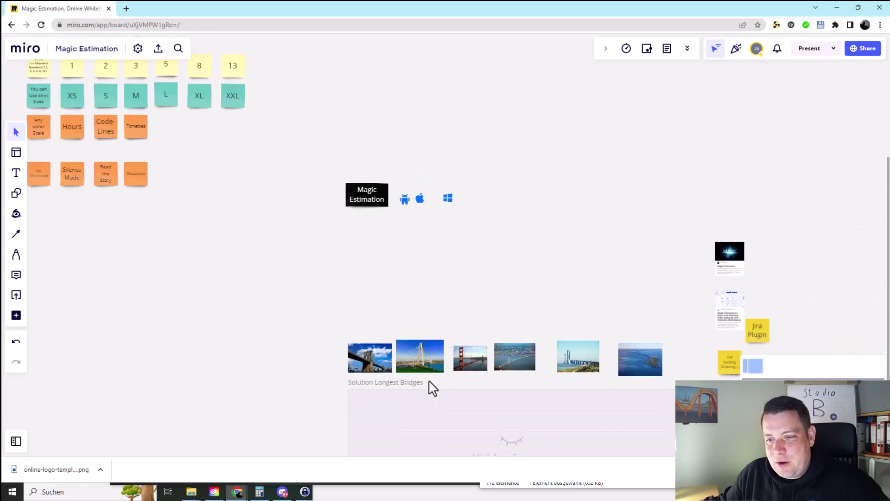
left_click_drag(417, 352, 438, 314)
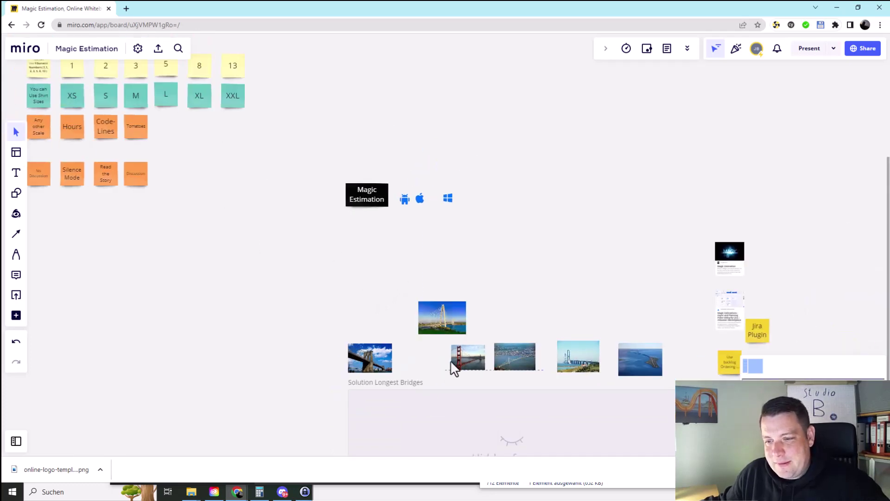
left_click_drag(453, 369, 441, 368)
left_click_drag(441, 320, 437, 326)
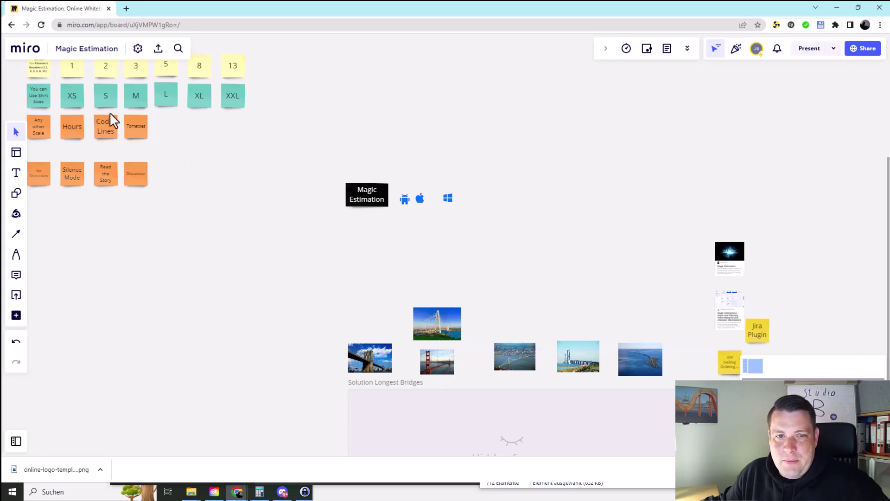
mouse_move(102, 93)
left_mouse_down()
mouse_move(426, 284)
mouse_move(430, 277)
mouse_move(155, 163)
mouse_move(89, 92)
mouse_move(107, 104)
left_mouse_up()
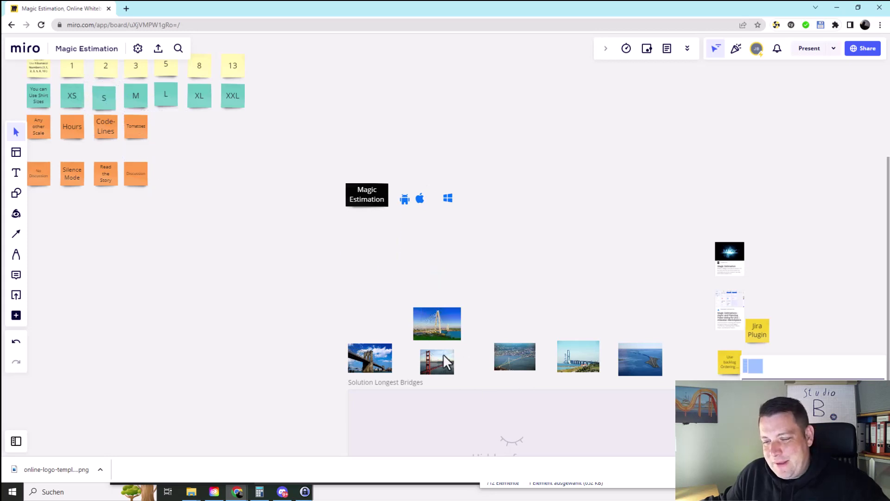
- Line the cable-stayed and Golden Gate photos up side by side in the row and shift the aerial city bridge photo right
left_click_drag(481, 362, 477, 352)
left_click_drag(435, 331, 428, 372)
left_click_drag(516, 360, 525, 361)
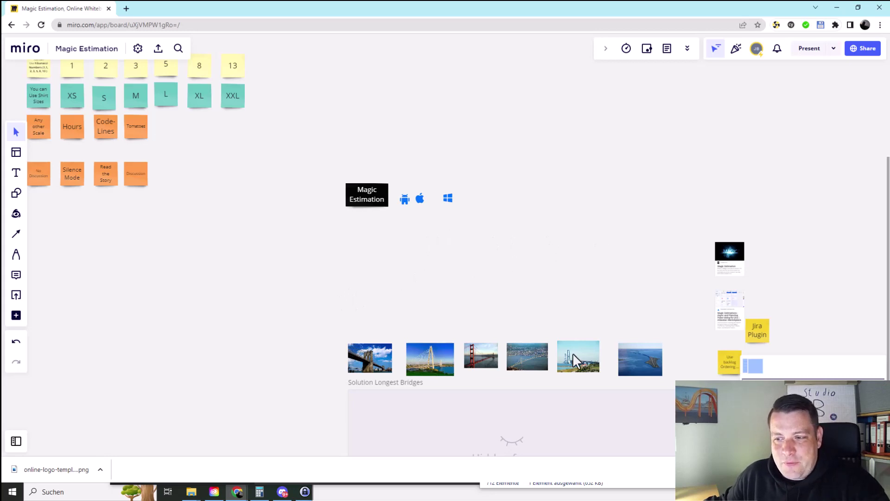
- Reveal the hidden content of the Solution Longest Bridges frame
scroll(561, 332, "down", 4)
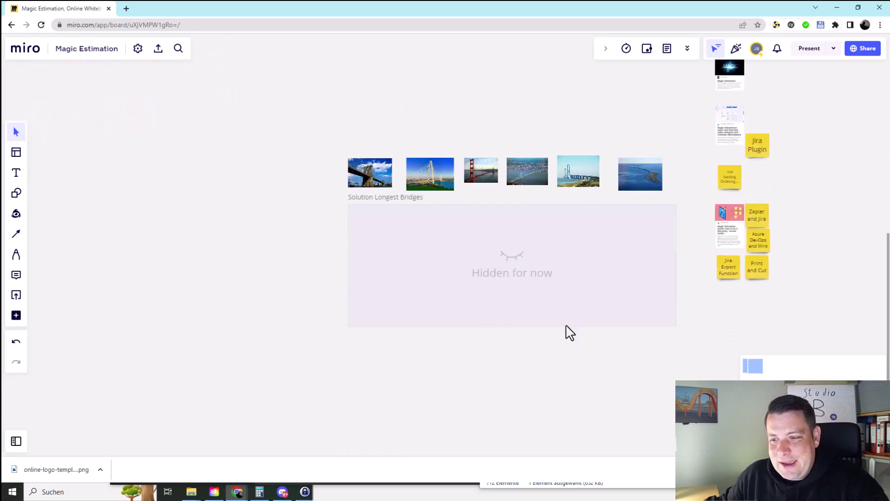
left_click(539, 267)
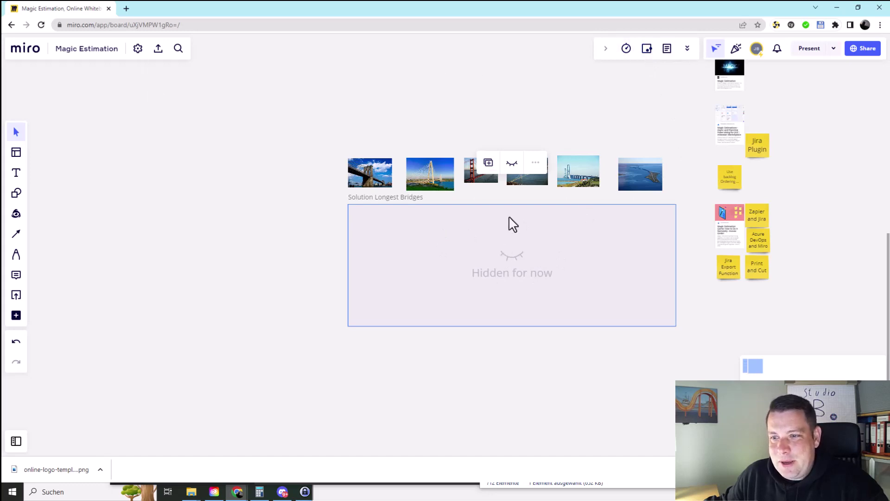
left_click(512, 163)
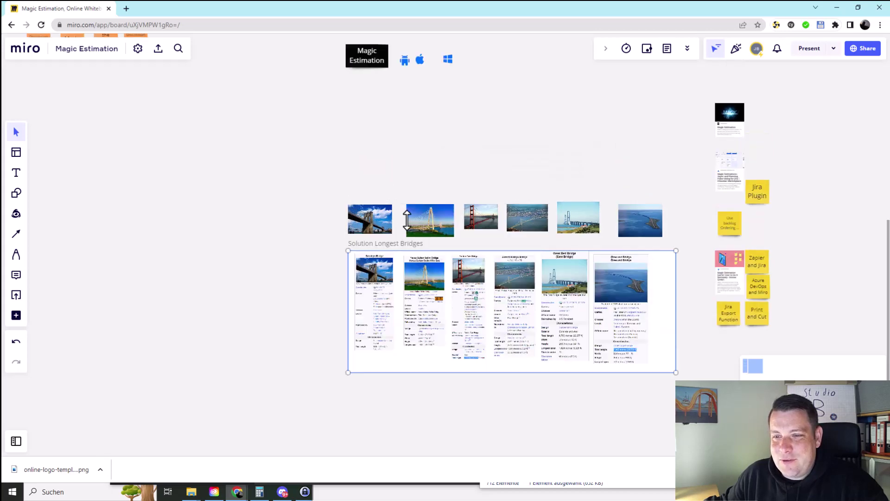
- Compare the total length of each bridge in the Solution Longest Bridges frame with the order of the photo row
scroll(427, 225, "up", 5)
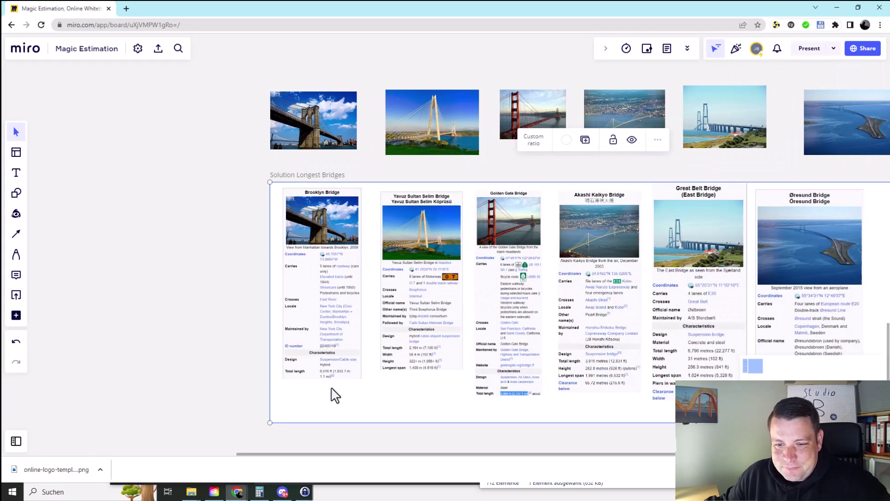
scroll(326, 383, "up", 2)
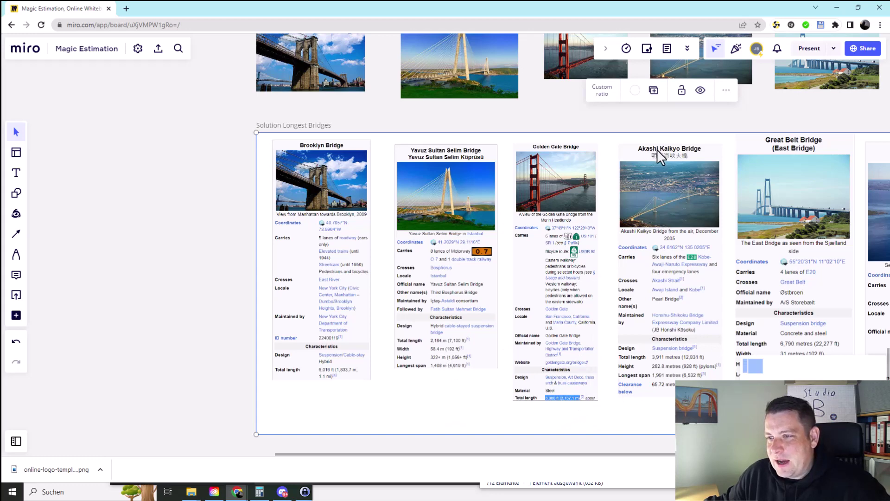
scroll(699, 139, "down", 2)
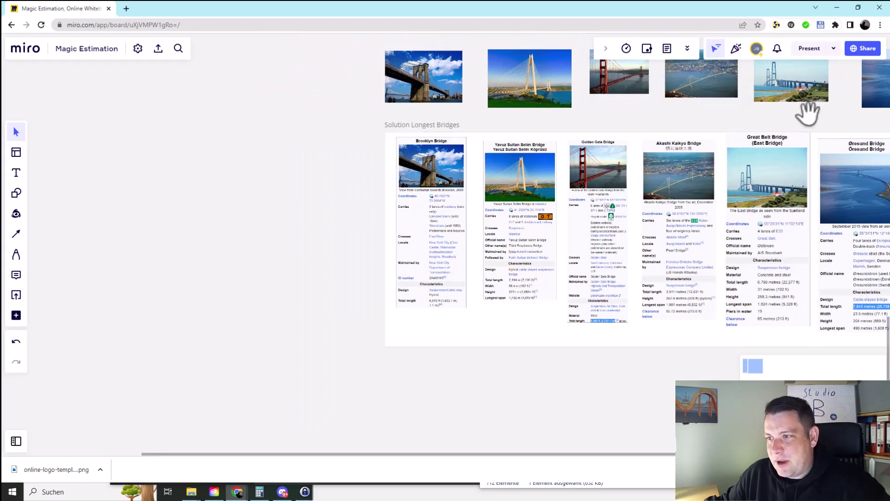
left_click_drag(805, 114, 668, 136)
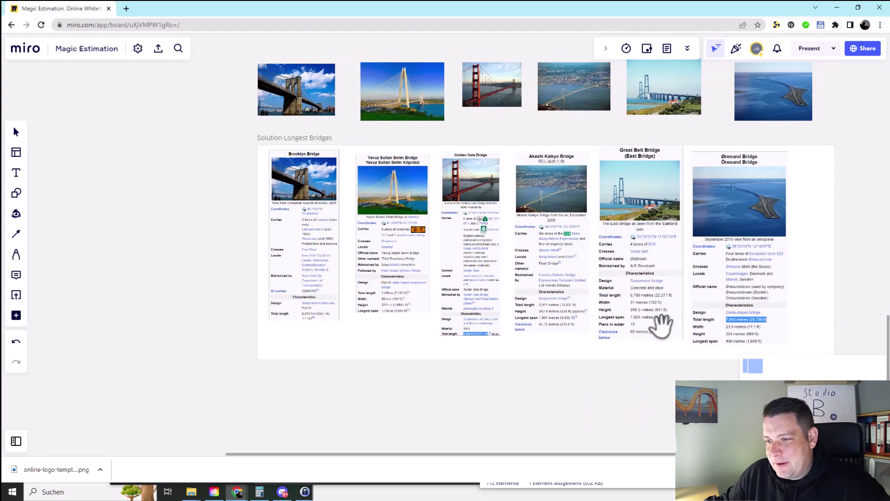
scroll(651, 316, "up", 2)
scroll(651, 313, "up", 2)
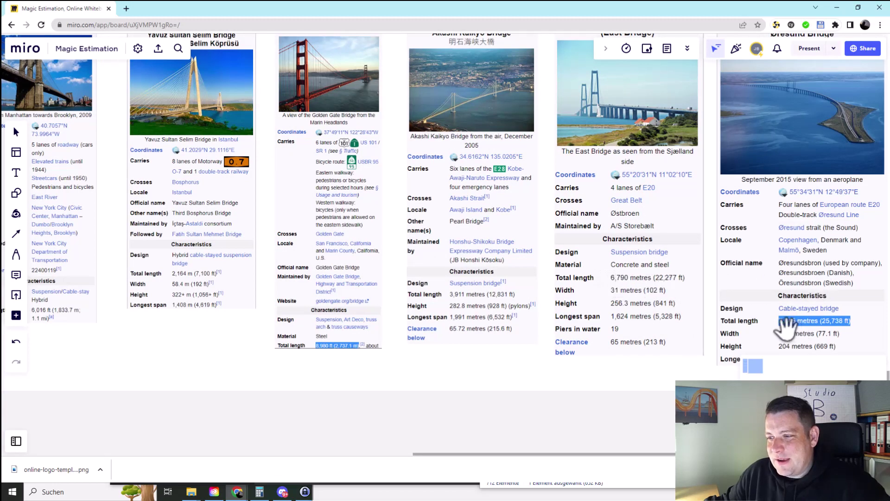
scroll(773, 269, "down", 8)
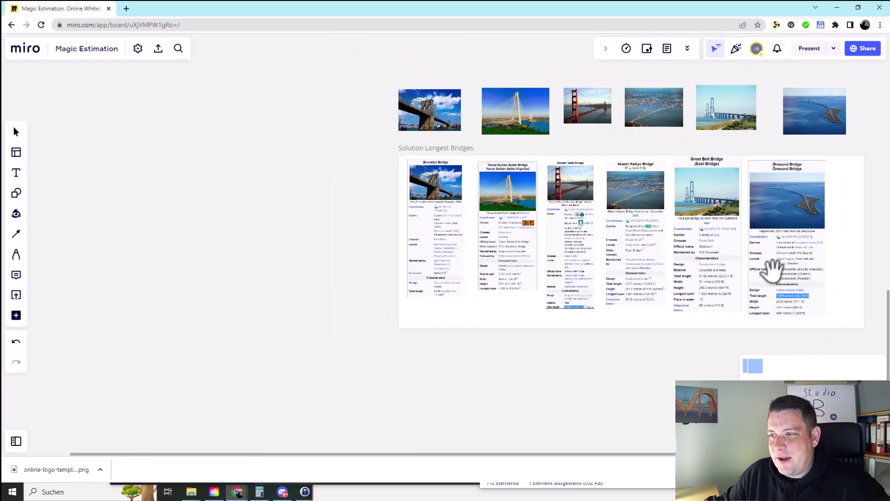
- Review the link cards and yellow notes on Magic Estimation tools, from the Jira Plugin to Print and Cut
left_click_drag(638, 97, 417, 185)
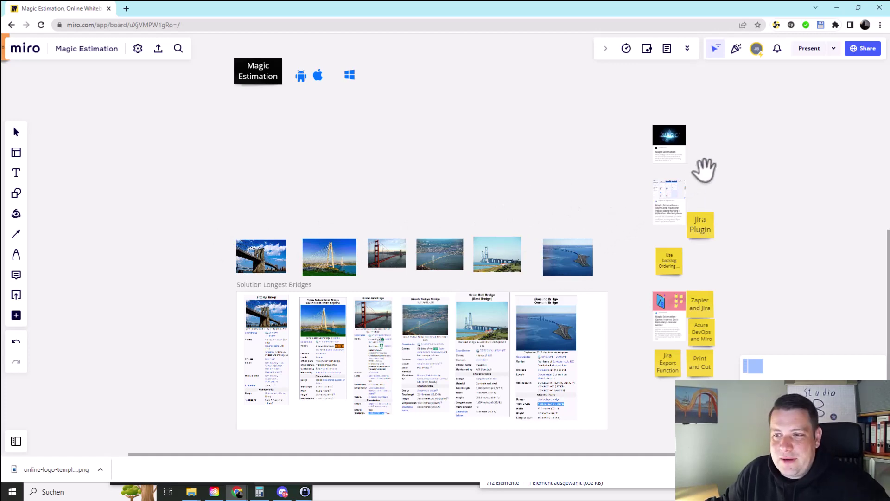
scroll(704, 170, "up", 5)
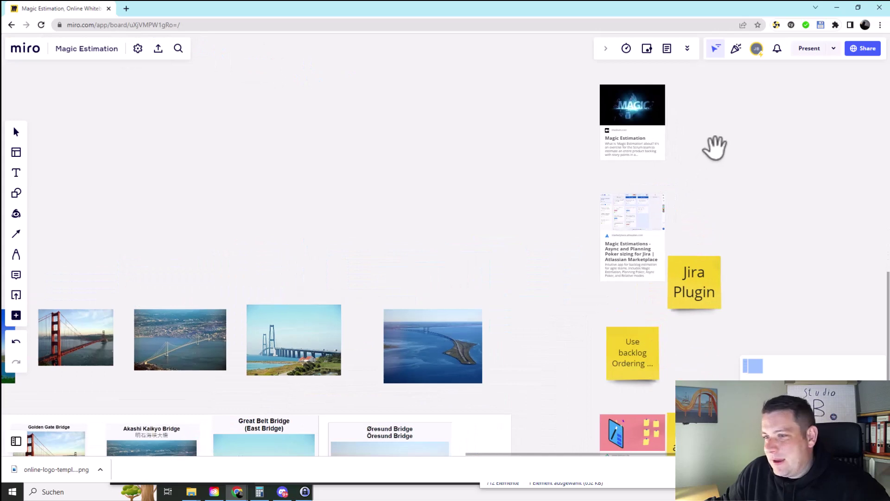
scroll(670, 155, "right", 3)
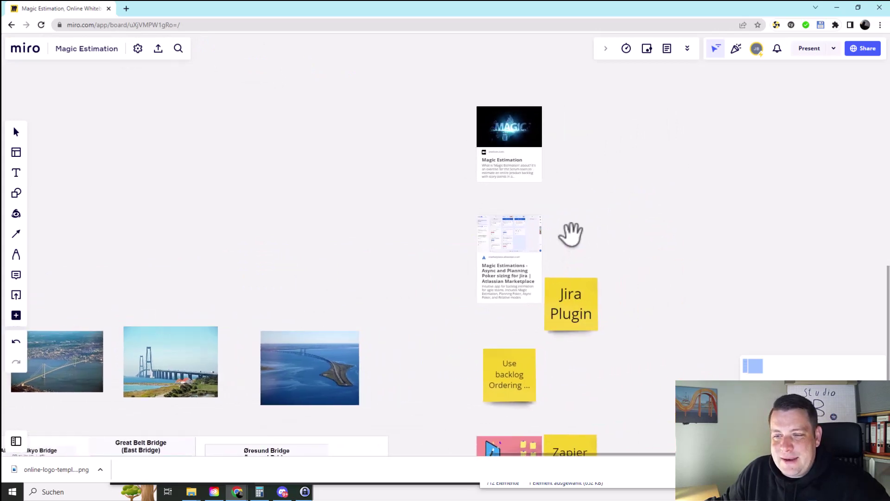
left_click_drag(650, 315, 632, 208)
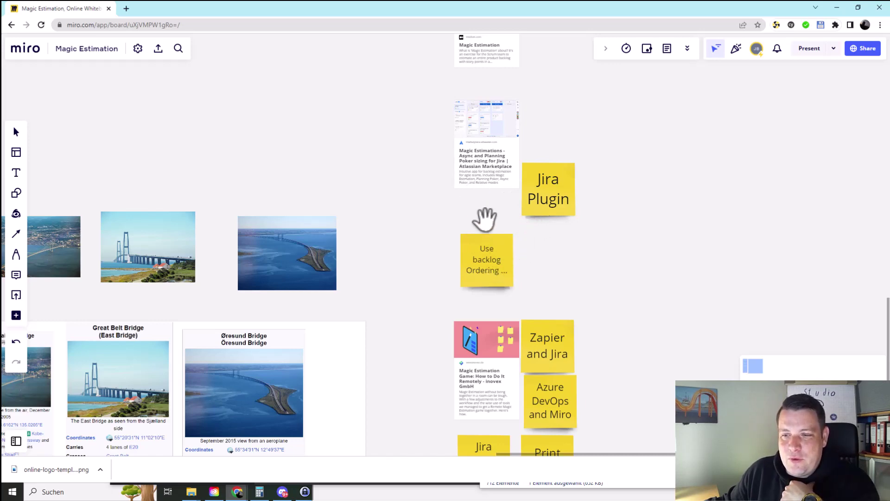
scroll(510, 278, "down", 5)
scroll(509, 278, "up", 4)
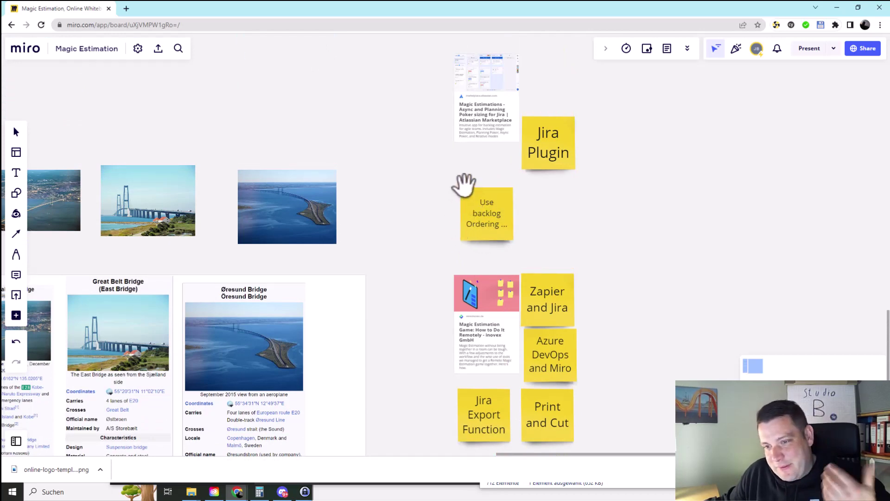
scroll(632, 302, "down", 3)
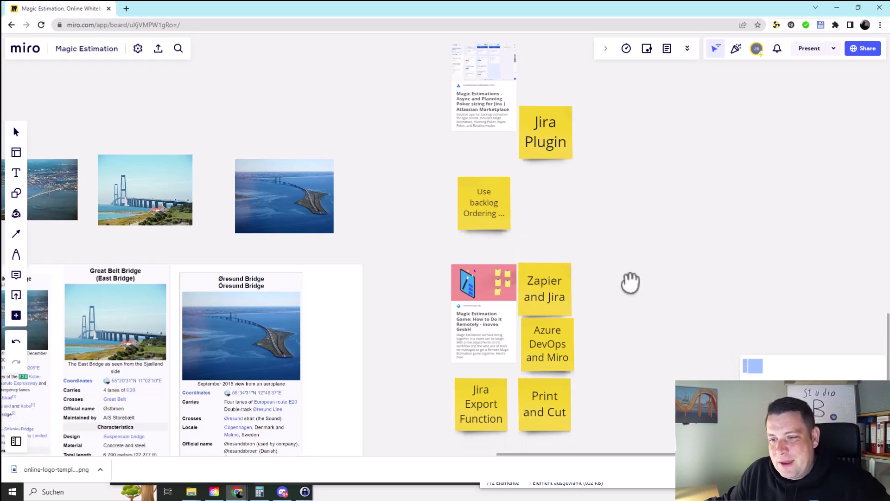